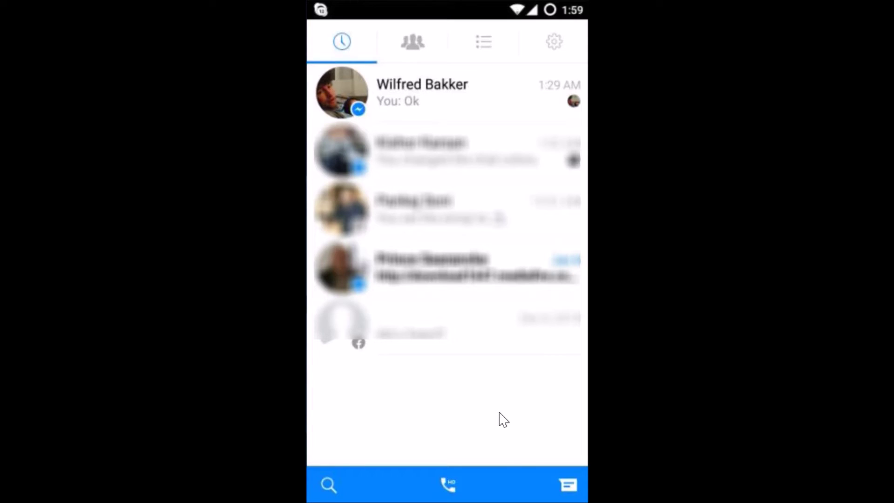
Step: Open the most recent conversation and change its emoji to the victory hand
left_click(528, 99)
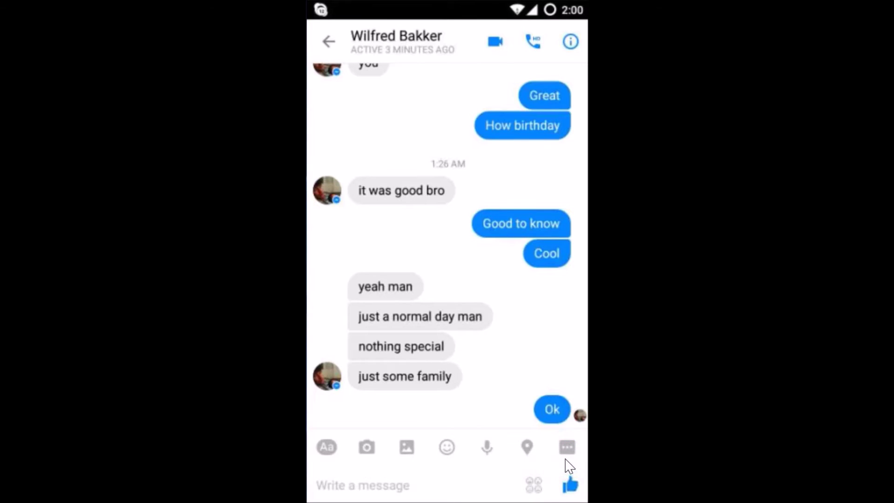
left_click(571, 42)
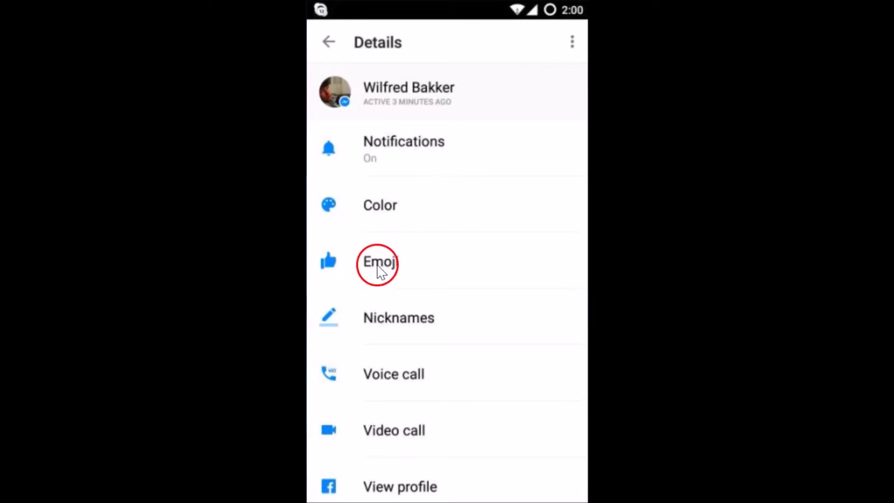
left_click(397, 264)
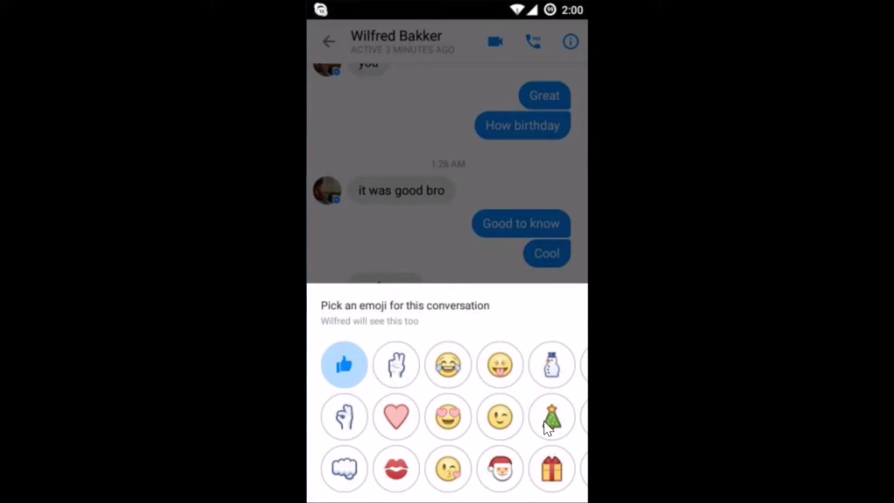
scroll(549, 427, "right", 10)
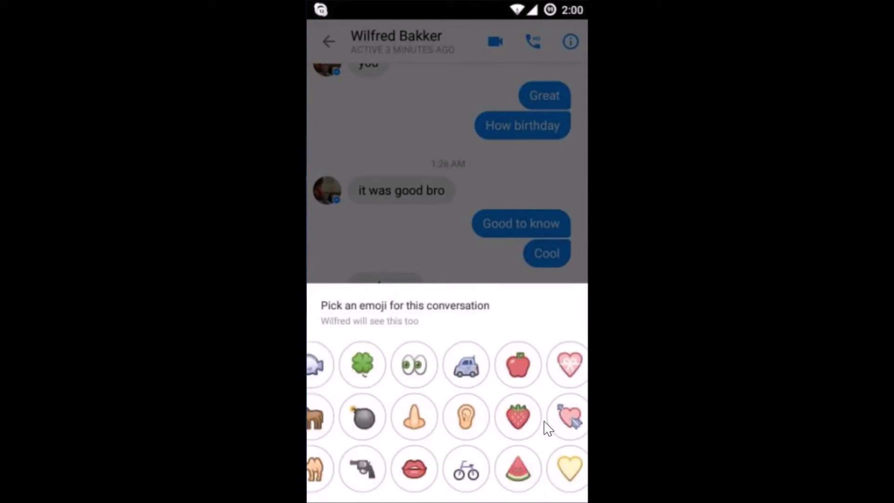
scroll(548, 428, "left", 10)
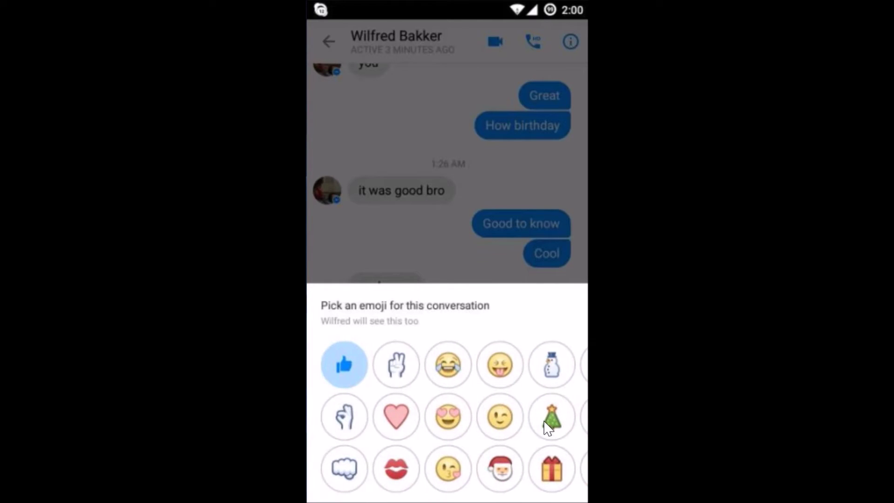
left_click(396, 372)
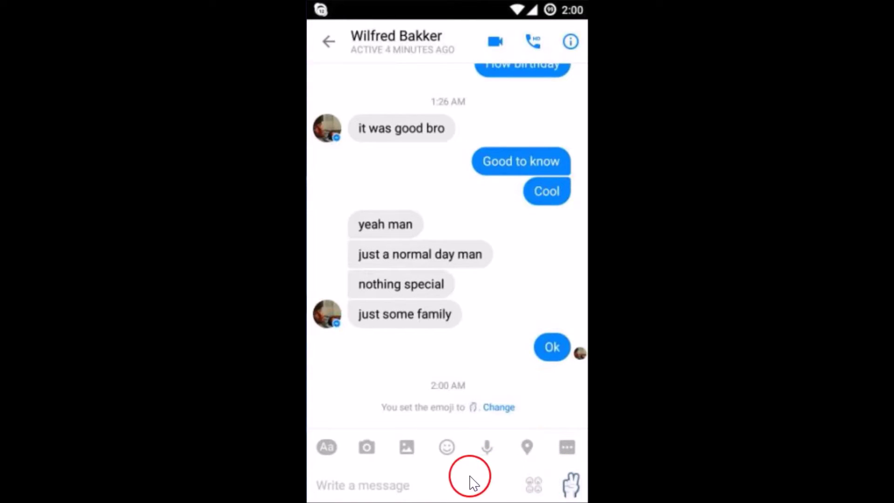
Step: Send the victory hand emoji in the conversation
left_click_drag(474, 483, 474, 483)
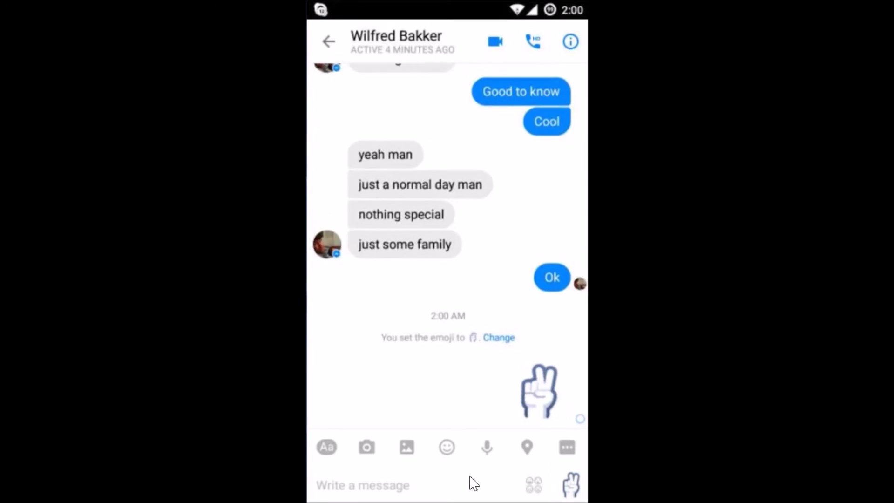
left_click(455, 477)
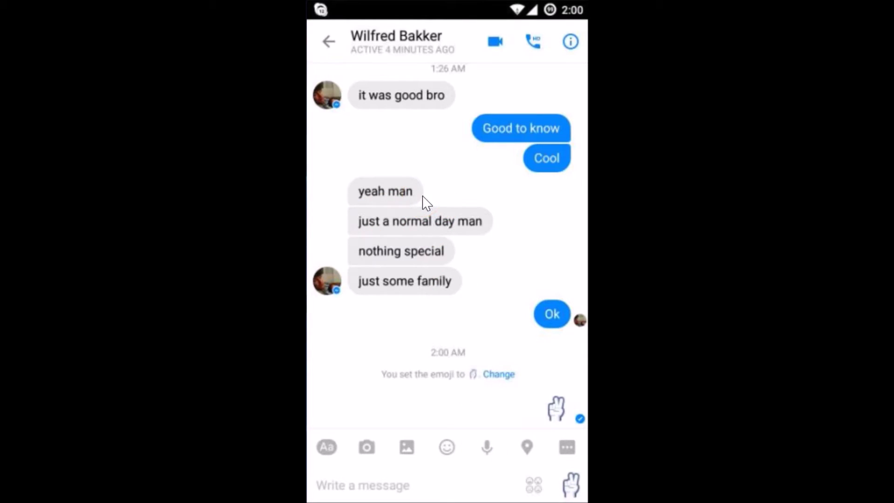
mouse_move(519, 122)
left_mouse_down()
mouse_move(408, 107)
mouse_move(549, 130)
left_mouse_up()
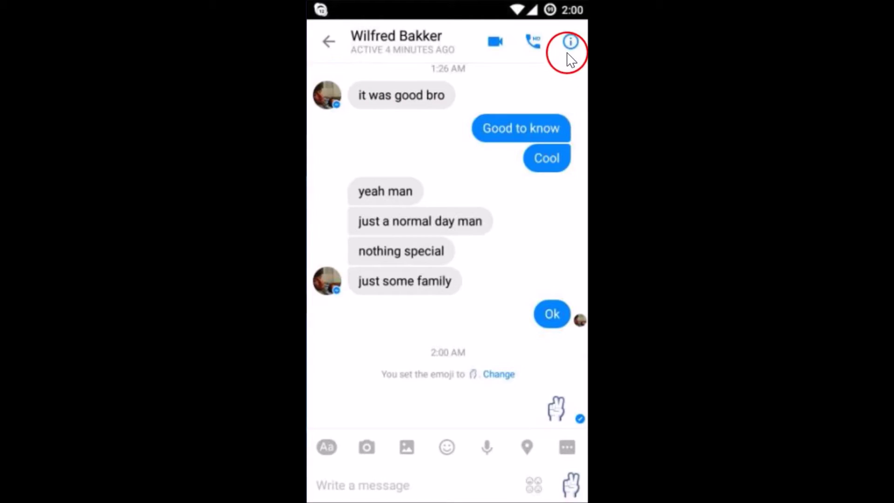
Step: Change the conversation's color to red
left_click_drag(568, 50, 567, 50)
left_click(570, 52)
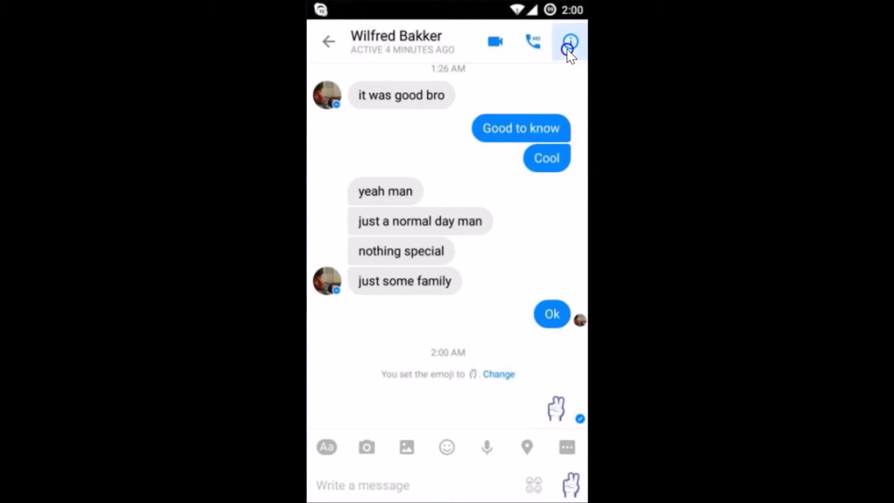
left_click(418, 268)
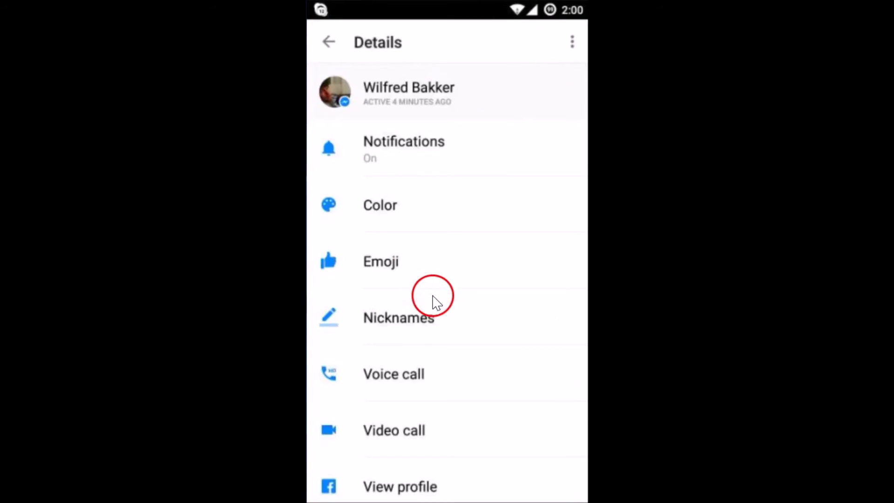
left_click(398, 201)
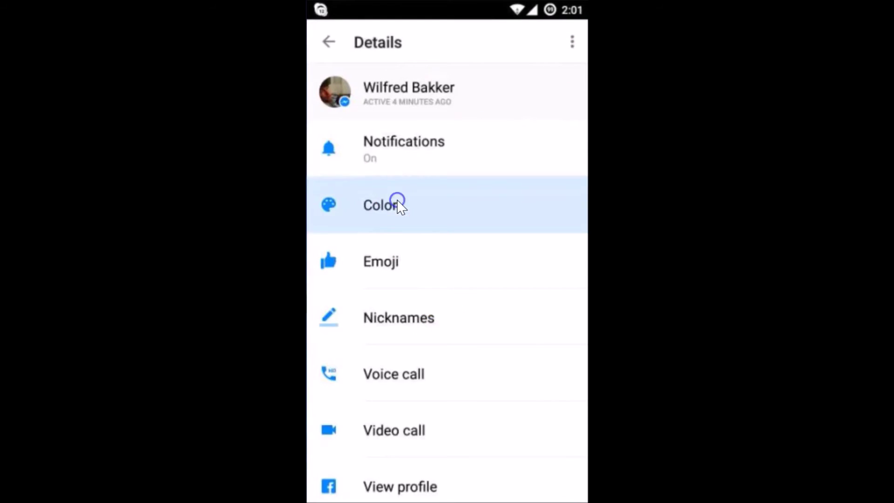
left_click(396, 277)
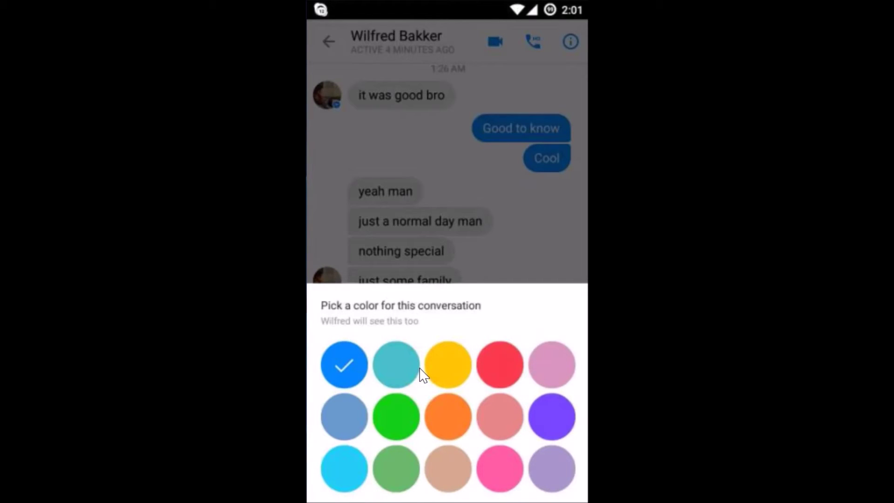
left_click_drag(512, 379, 521, 371)
left_click(509, 364)
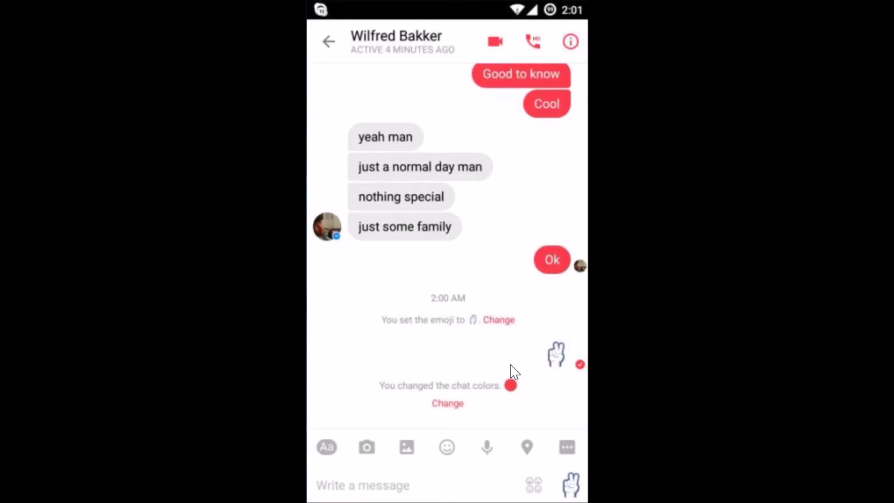
Step: Open the nickname settings in the conversation's details
left_click(571, 41)
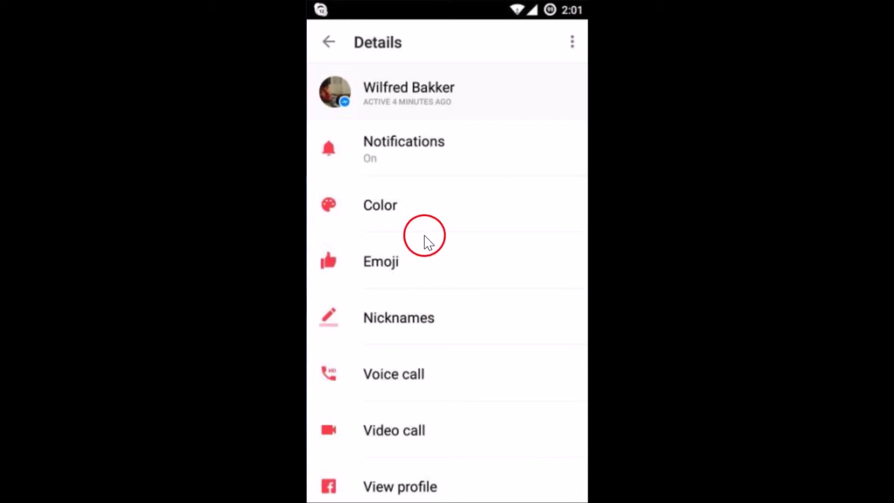
left_click(401, 315)
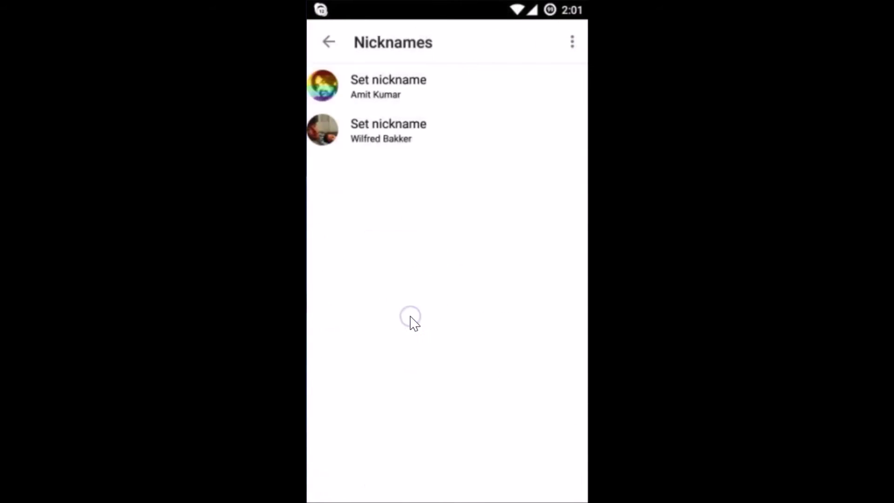
left_click(400, 126)
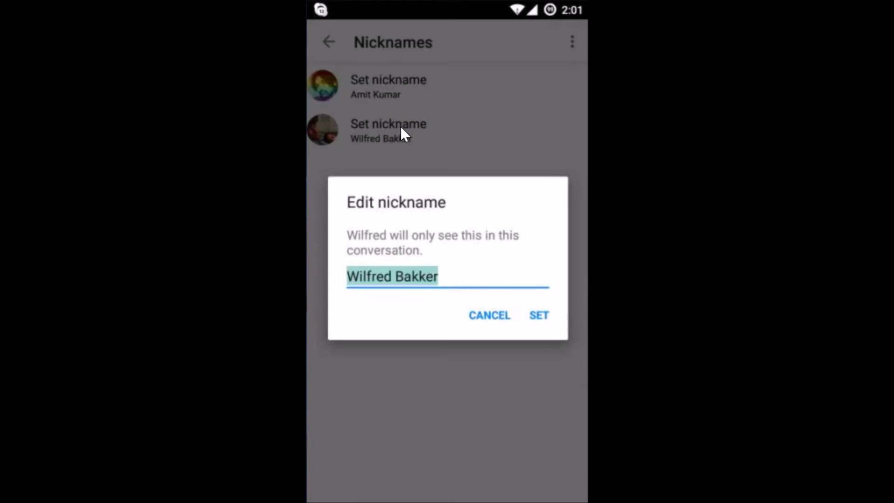
key("Right")
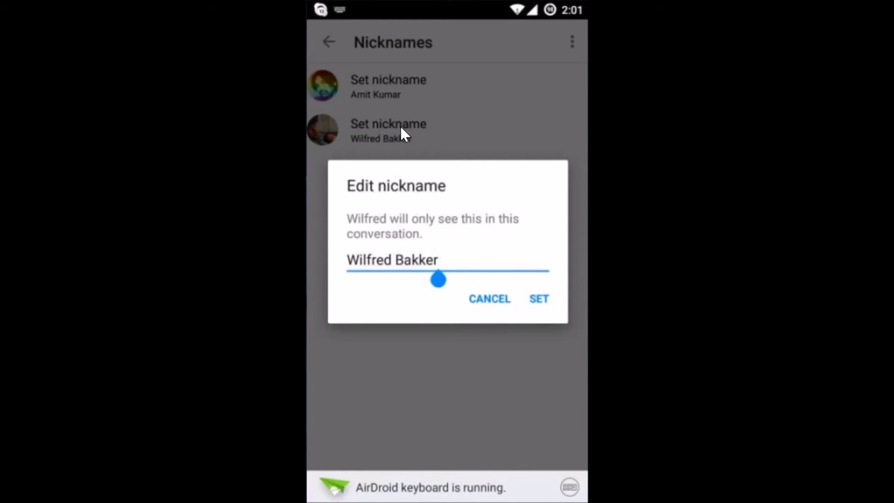
left_click(401, 127)
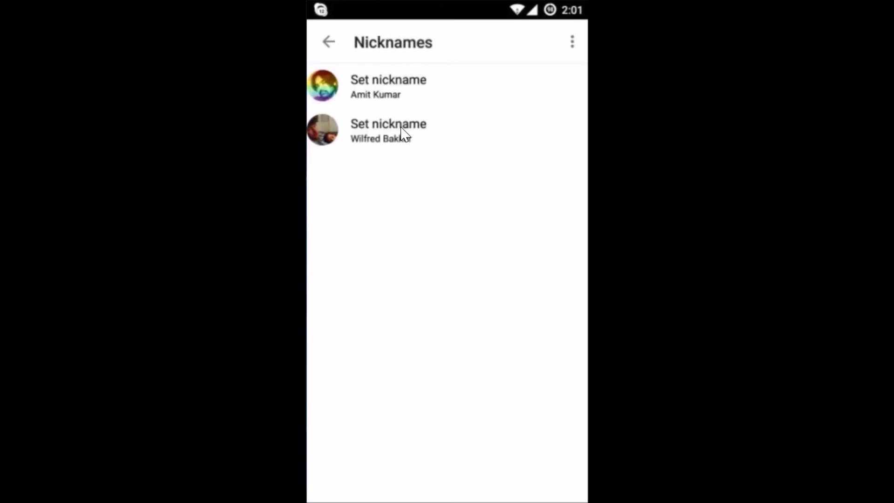
Step: Set the nickname of the first participant, the account owner, to "ran"
left_click(401, 132)
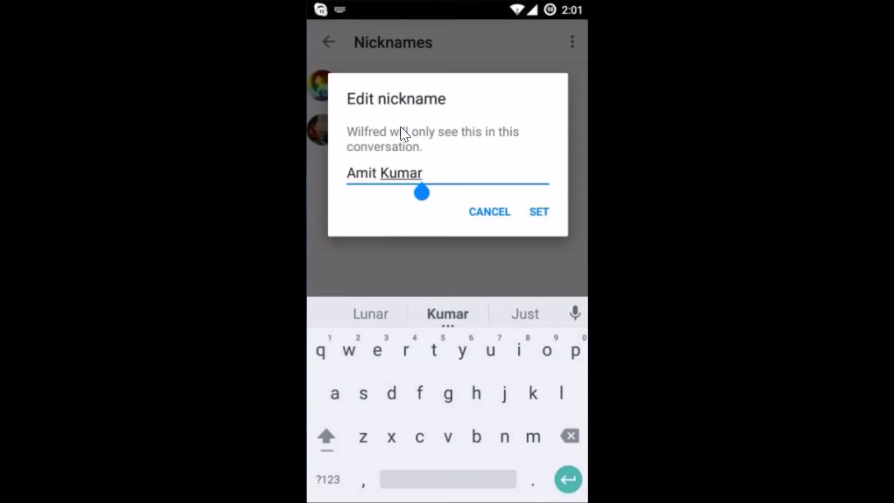
key("BackSpace")
key("BackSpace")
key("BackSpace")
key("BackSpace")
key("BackSpace")
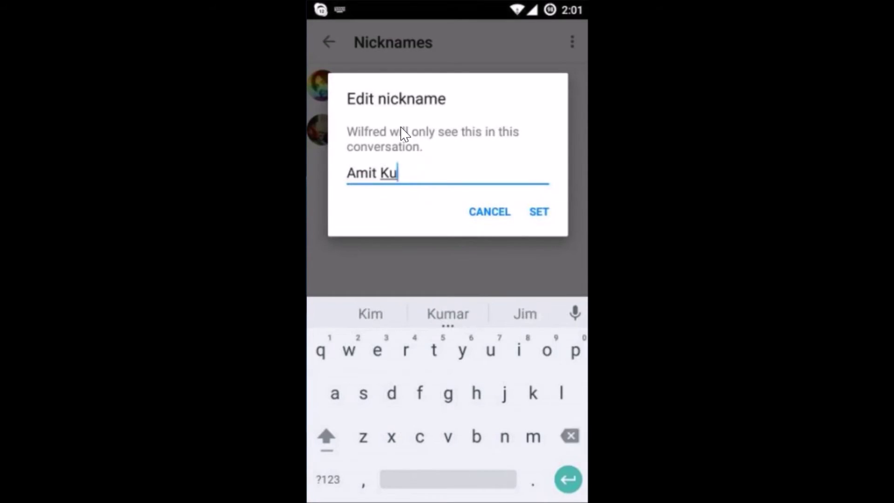
key("BackSpace")
key("BackSpace")
key("BackSpace")
key("BackSpace")
key("BackSpace")
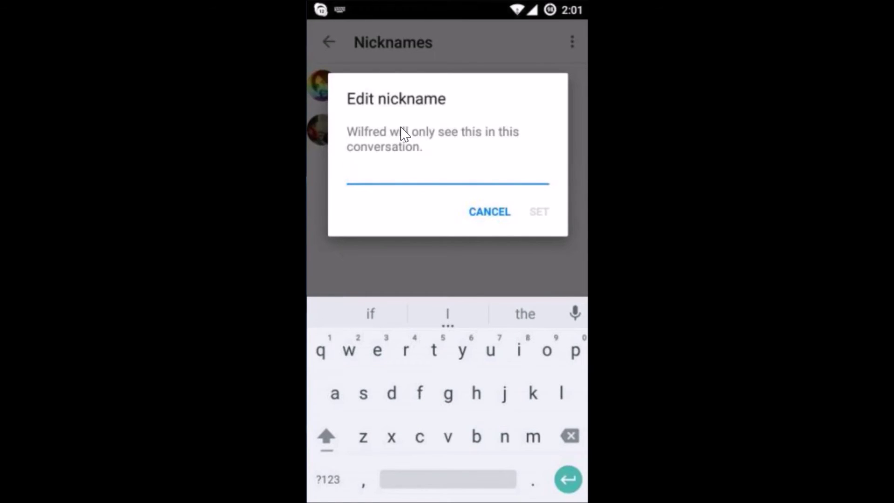
type("ran")
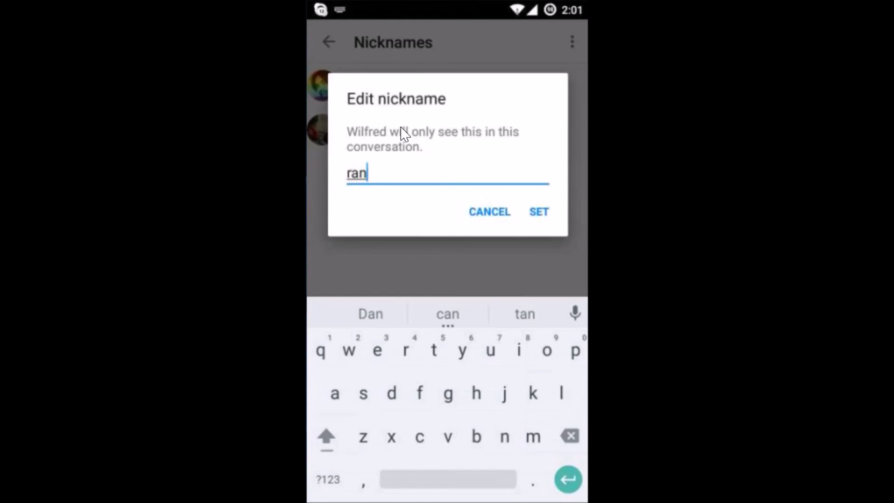
left_click(539, 213)
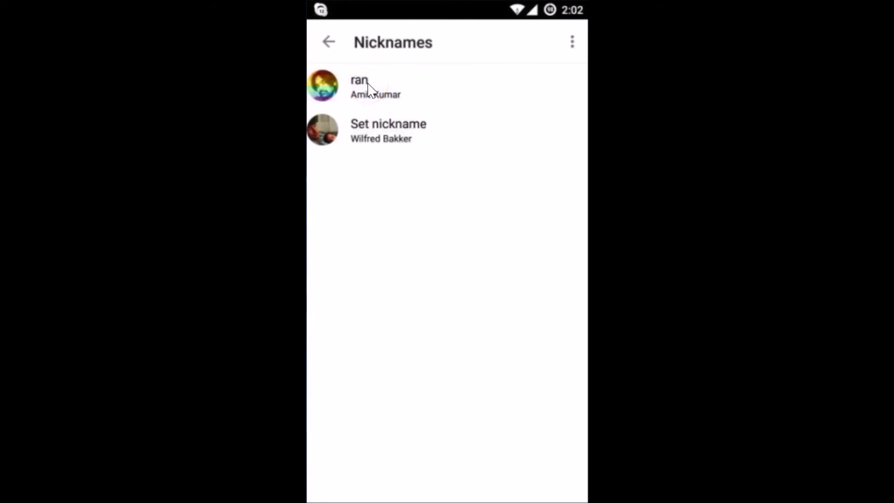
Step: Set the nickname of the second participant, the chat contact, to "drt"
left_click(397, 131)
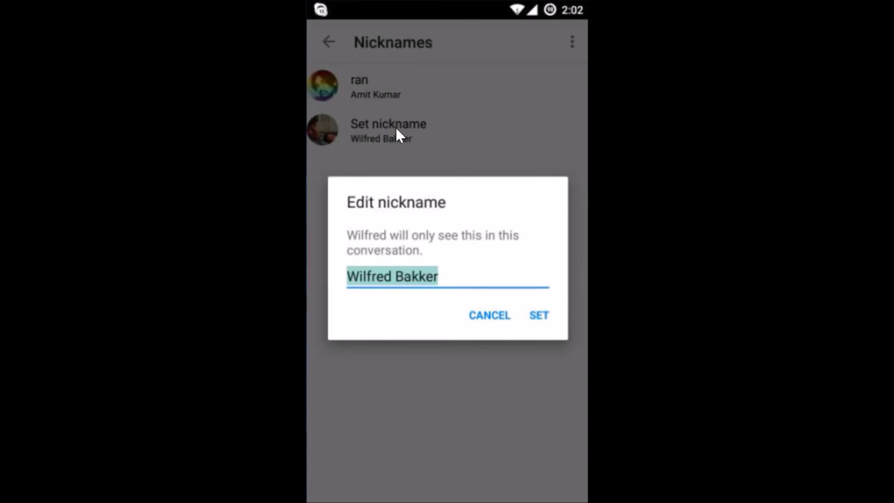
left_click(437, 277)
key("BackSpace")
key("BackSpace")
key("BackSpace")
key("BackSpace")
key("BackSpace")
key("BackSpace")
key("BackSpace")
key("BackSpace")
key("BackSpace")
key("BackSpace")
key("BackSpace")
key("BackSpace")
key("BackSpace")
key("BackSpace")
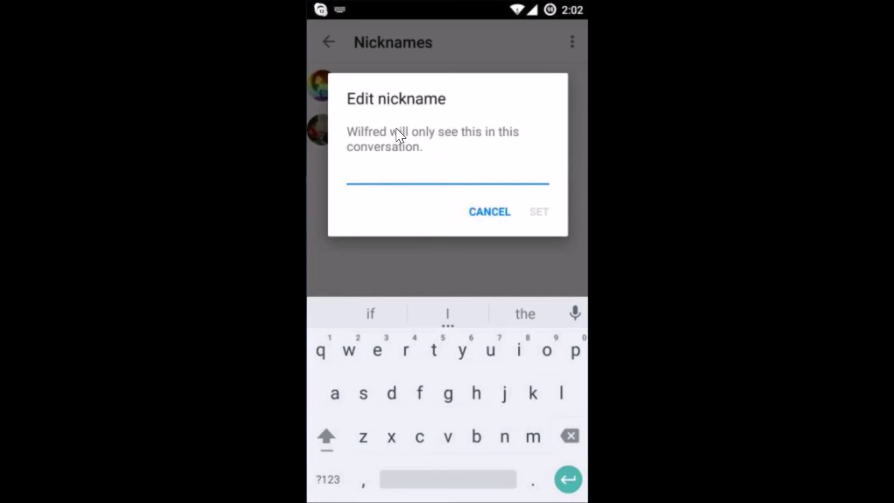
type("drt")
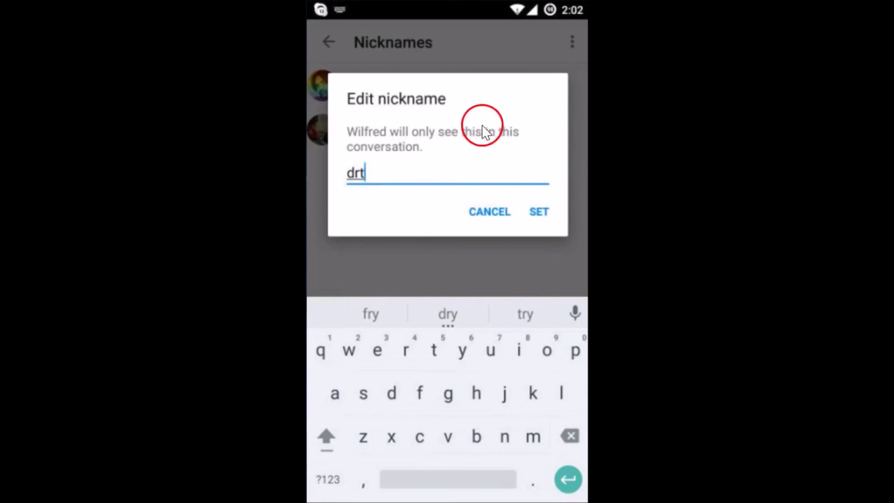
left_click(540, 212)
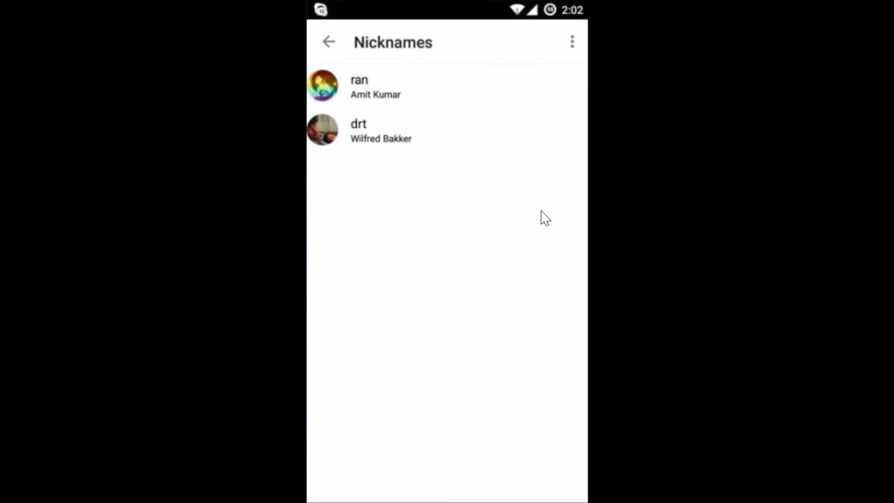